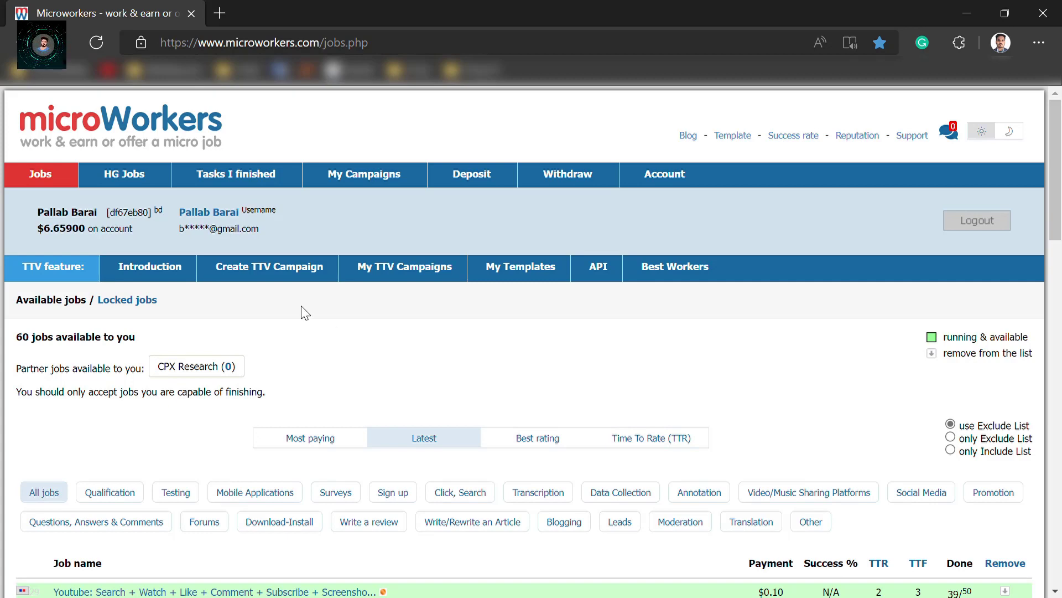
# Step: Open the finished "Hire Group" tasks and switch to the finished "Basic" tasks to review both lists
pyautogui.click(238, 175)
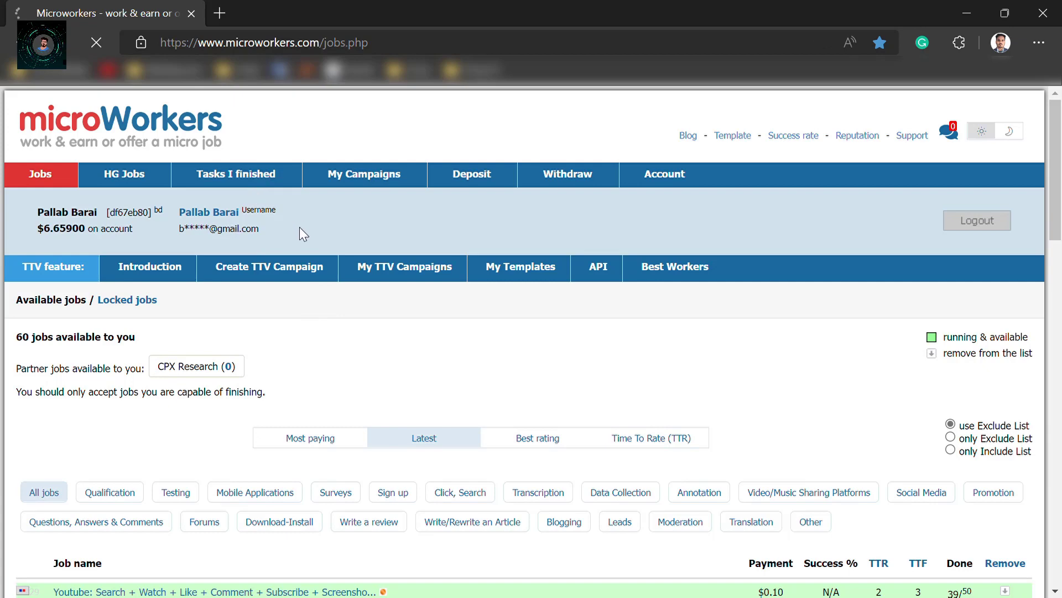
pyautogui.click(340, 342)
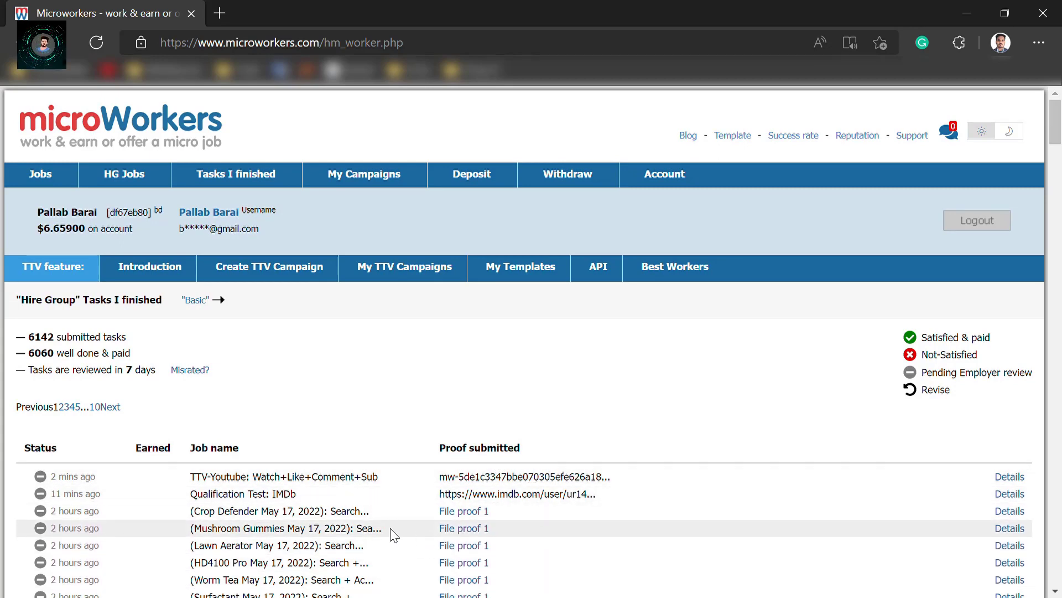
pyautogui.click(209, 303)
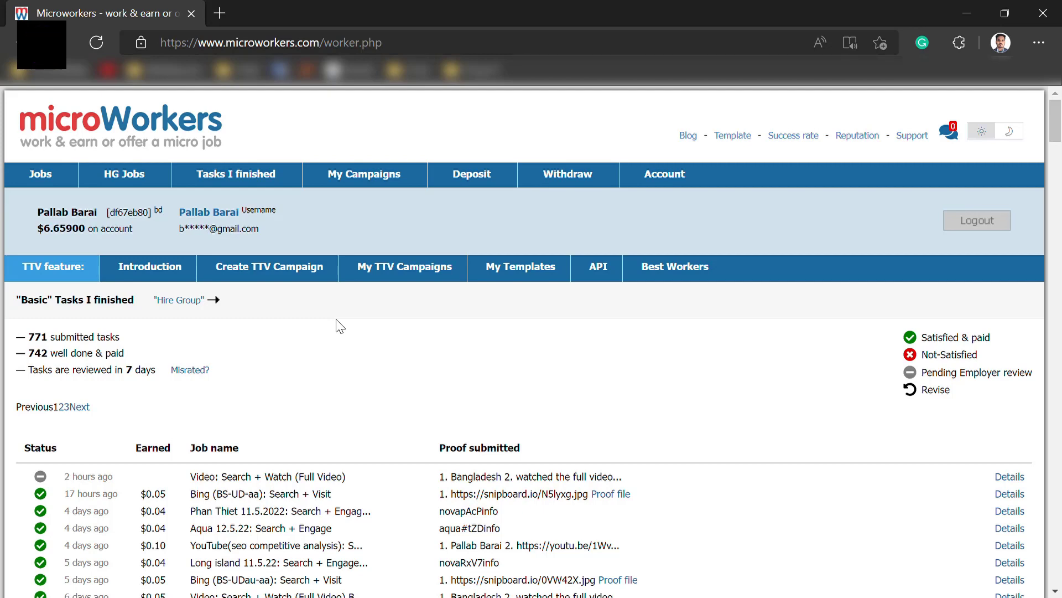
# Step: Return to the available jobs page and open the account's worker profile
pyautogui.hotkey('alt', 'Left')
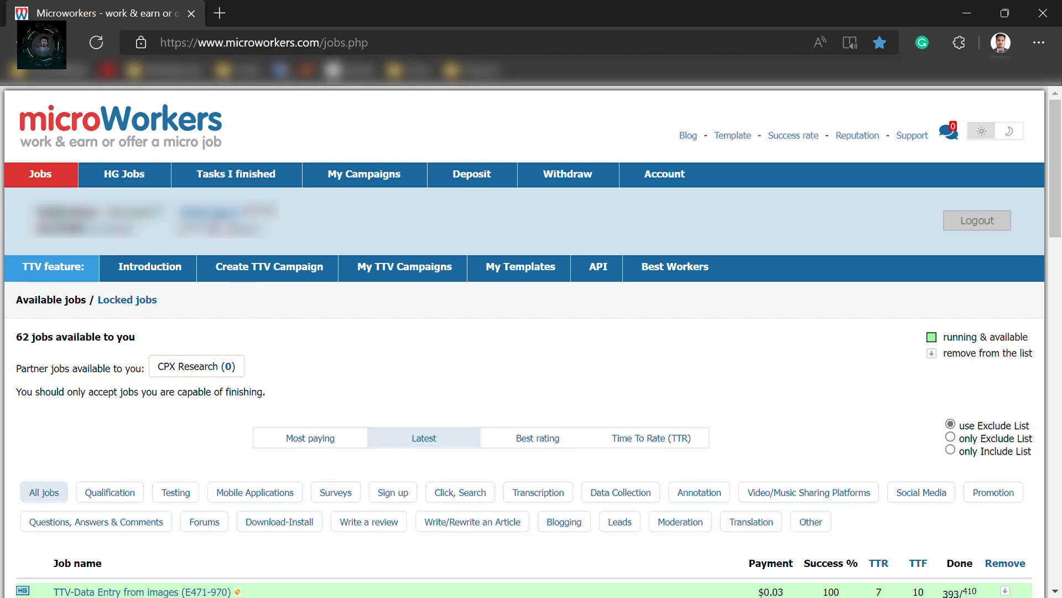
pyautogui.click(207, 212)
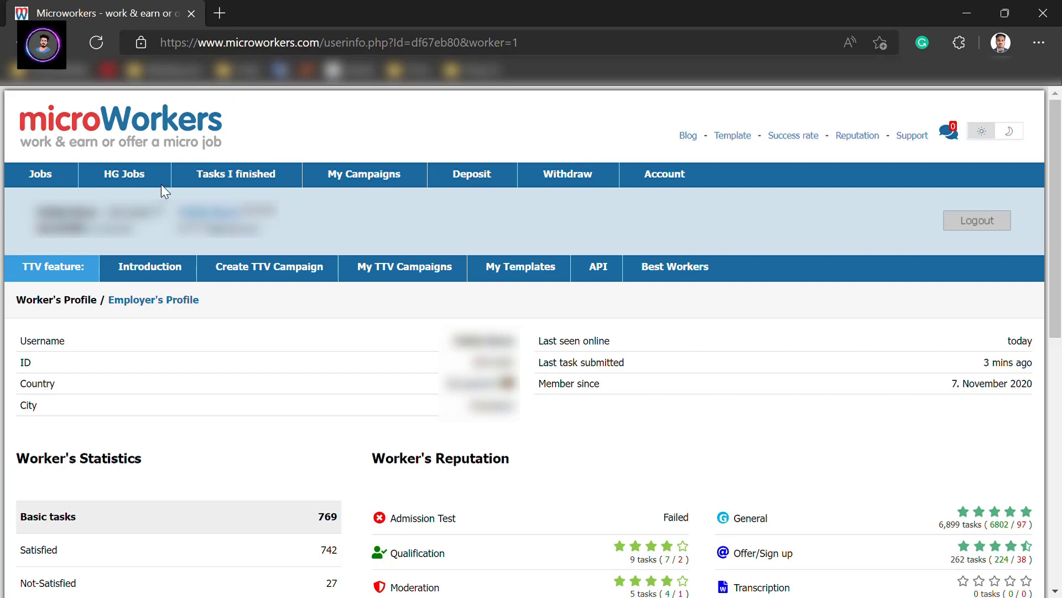
# Step: Open the details of the "Qualification Test: IMDb" job in the finished "Hire Group" tasks
pyautogui.click(235, 178)
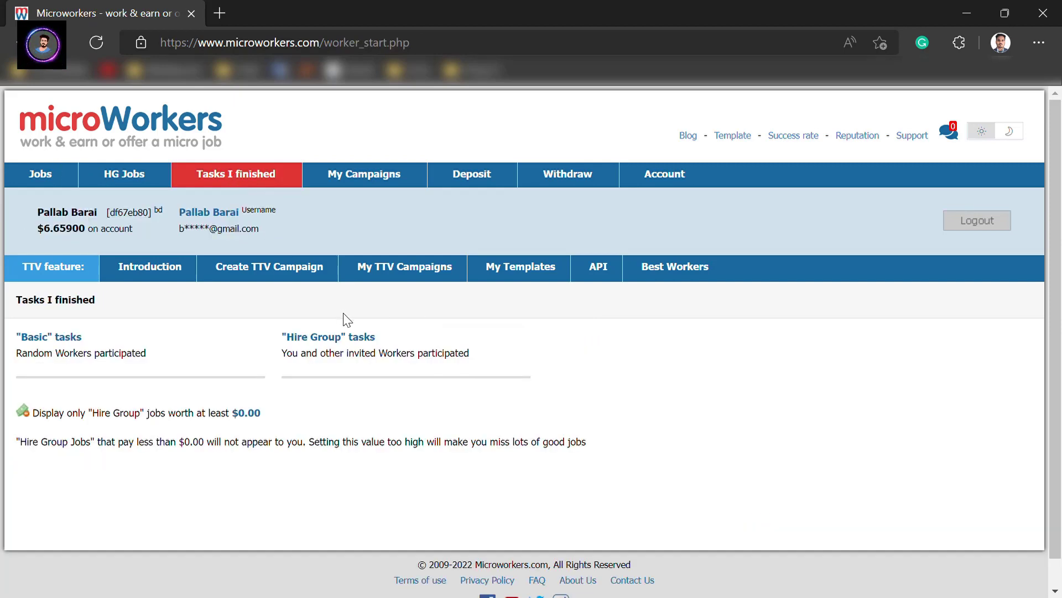
pyautogui.click(313, 335)
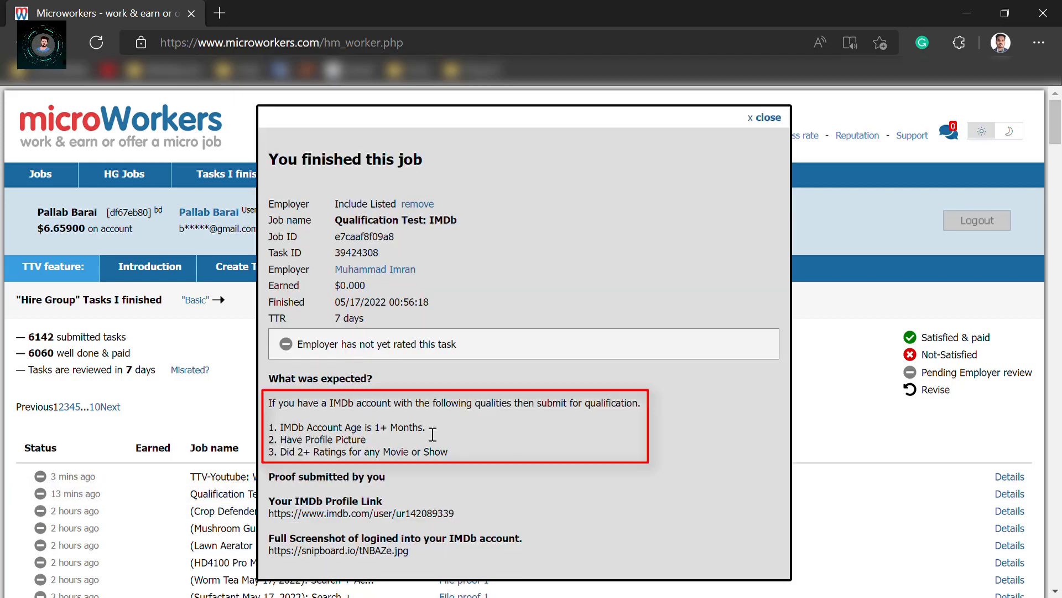
pyautogui.click(1013, 494)
# Step: Highlight the IMDb account requirements under "What was expected?" in the job details, covering account age, profile picture and ratings
pyautogui.moveTo(665, 399); pyautogui.dragTo(268, 412)
pyautogui.click(661, 410)
pyautogui.moveTo(482, 458); pyautogui.dragTo(277, 434)
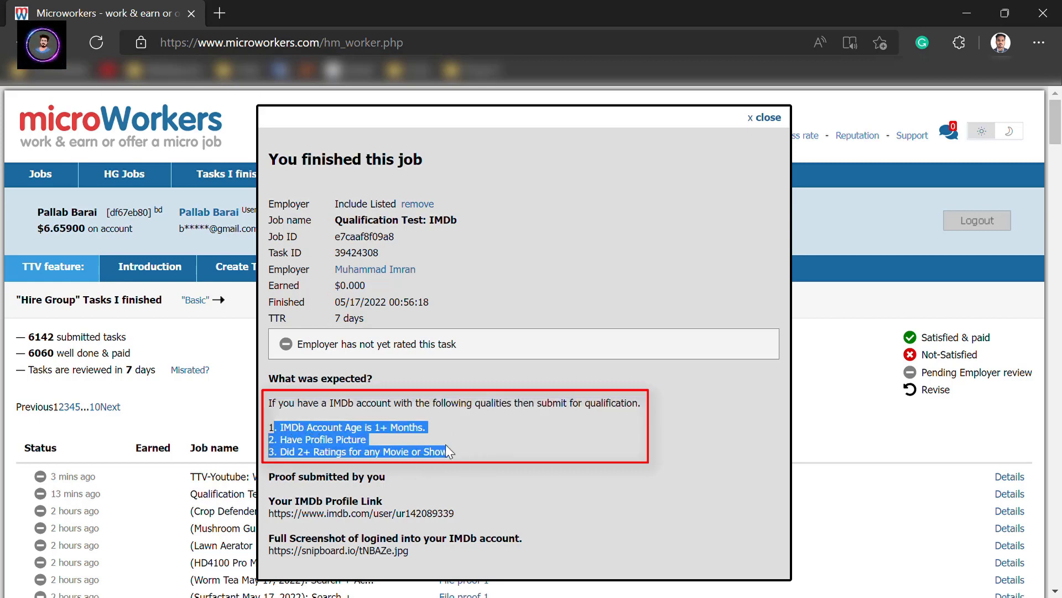
pyautogui.click(460, 436)
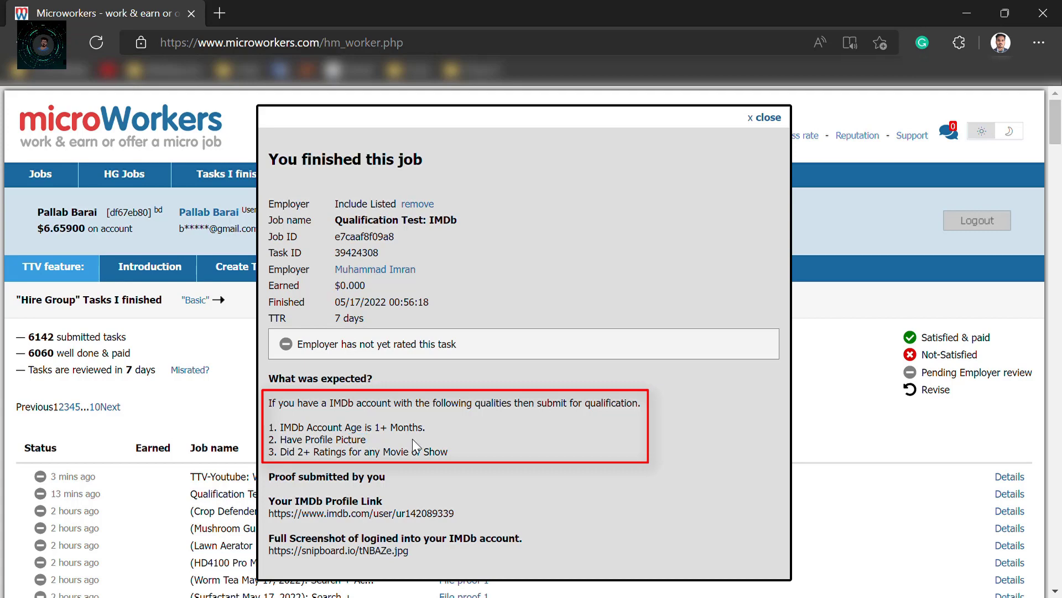
pyautogui.moveTo(474, 458)
pyautogui.mouseDown()
pyautogui.moveTo(267, 453)
pyautogui.moveTo(465, 452)
pyautogui.mouseUp()
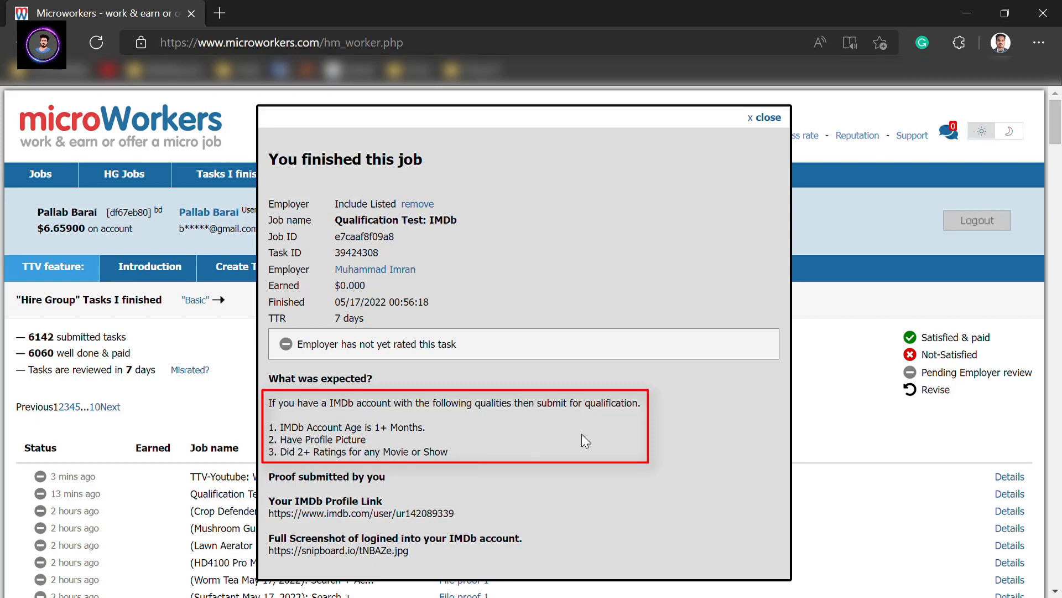
# Step: Open imdb.com/preferences/reviews in a new browser tab and highlight the site's base address
pyautogui.click(220, 13)
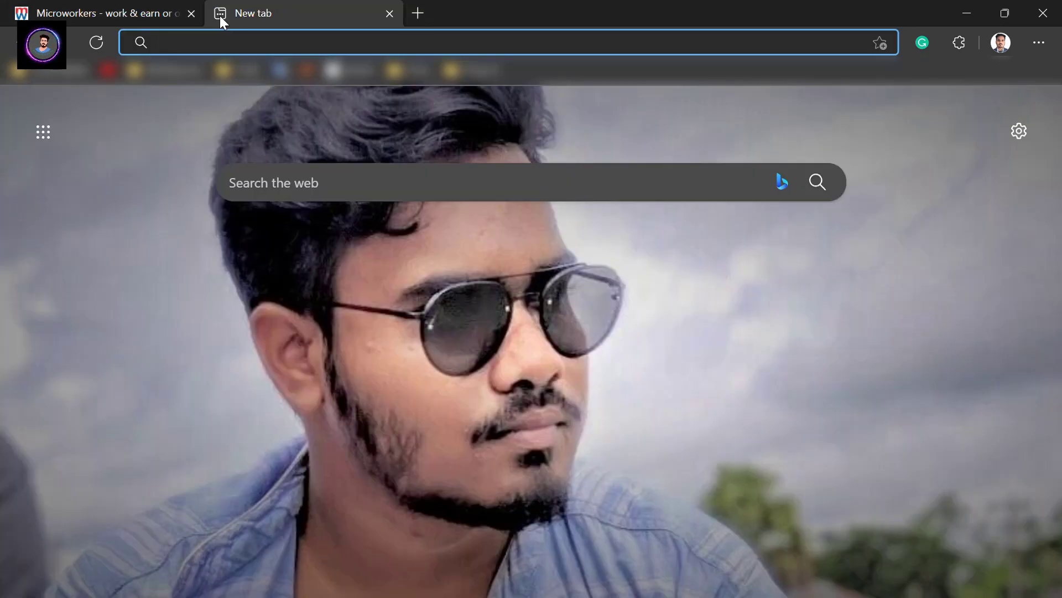
pyautogui.write('imdb.com/preferences/reviews')
pyautogui.press('Return')
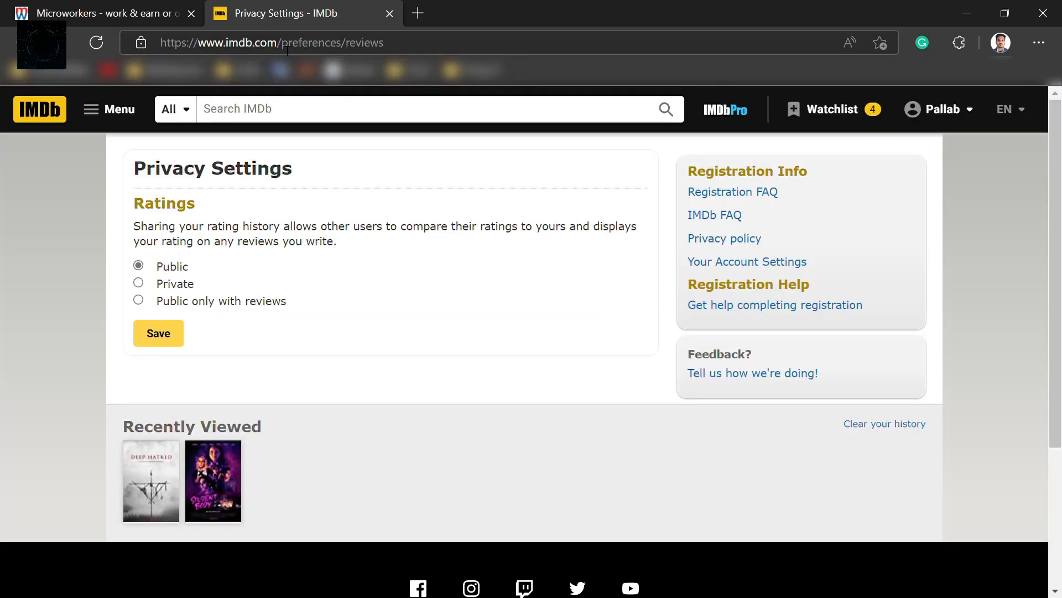
pyautogui.moveTo(279, 46); pyautogui.dragTo(160, 45)
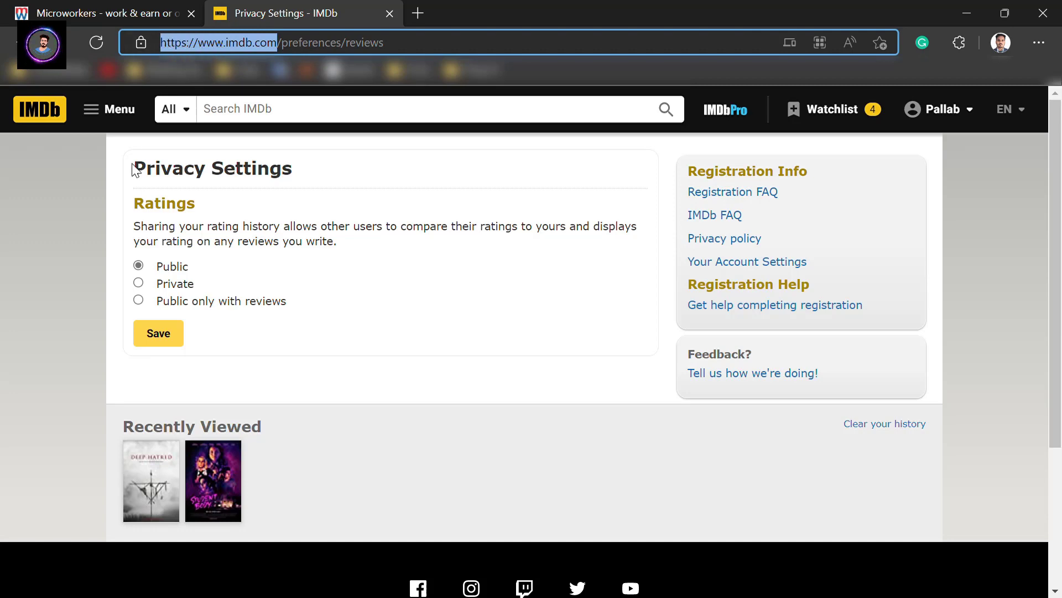
pyautogui.click(79, 181)
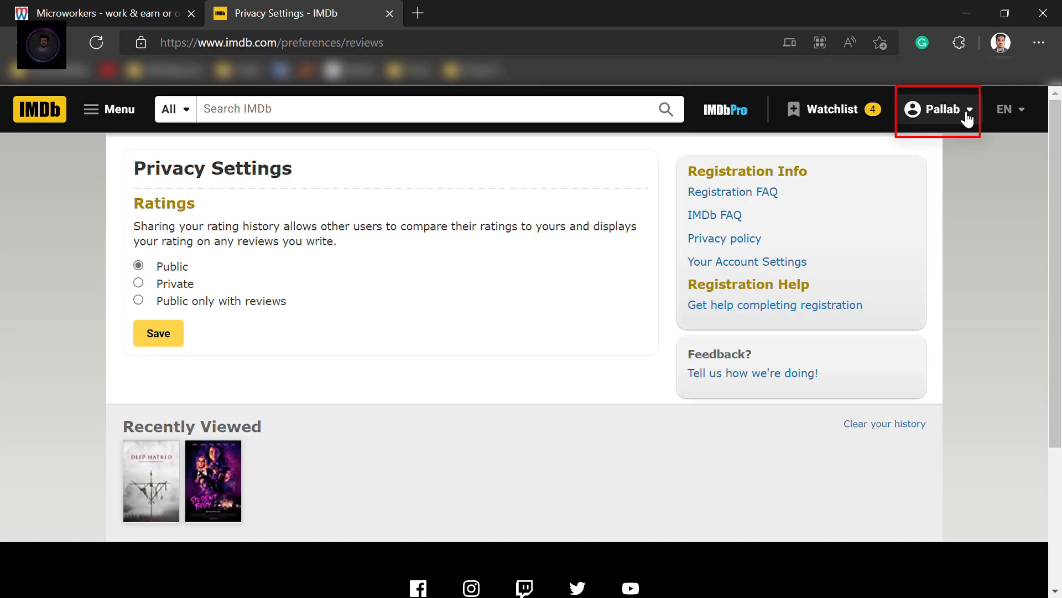
# Step: Open the signed-in account's activity page on IMDb and examine its membership age and most recently rated titles
pyautogui.click(953, 128)
pyautogui.click(916, 156)
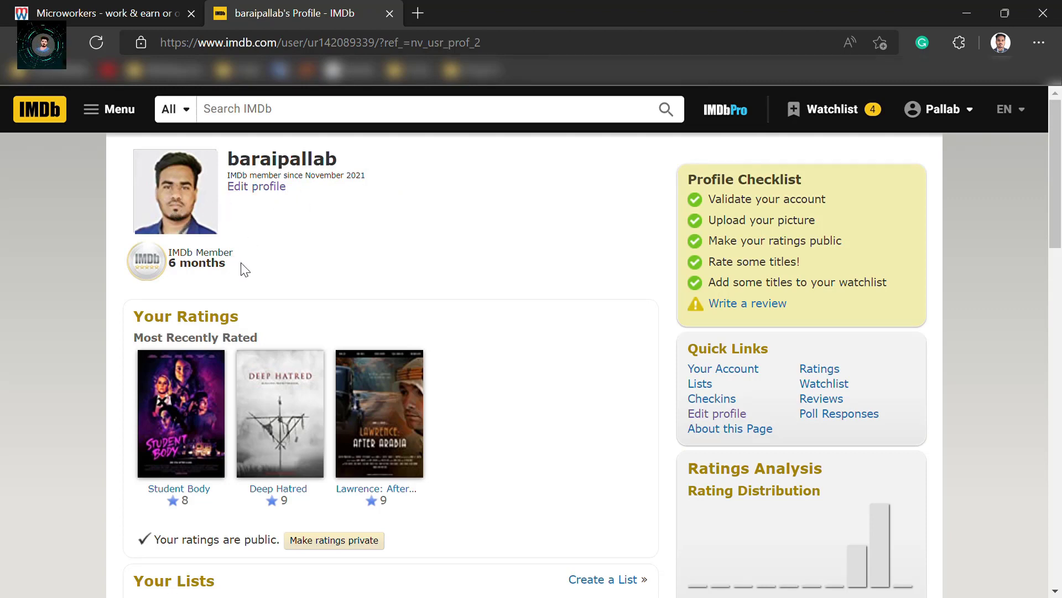
pyautogui.moveTo(239, 268); pyautogui.dragTo(175, 267)
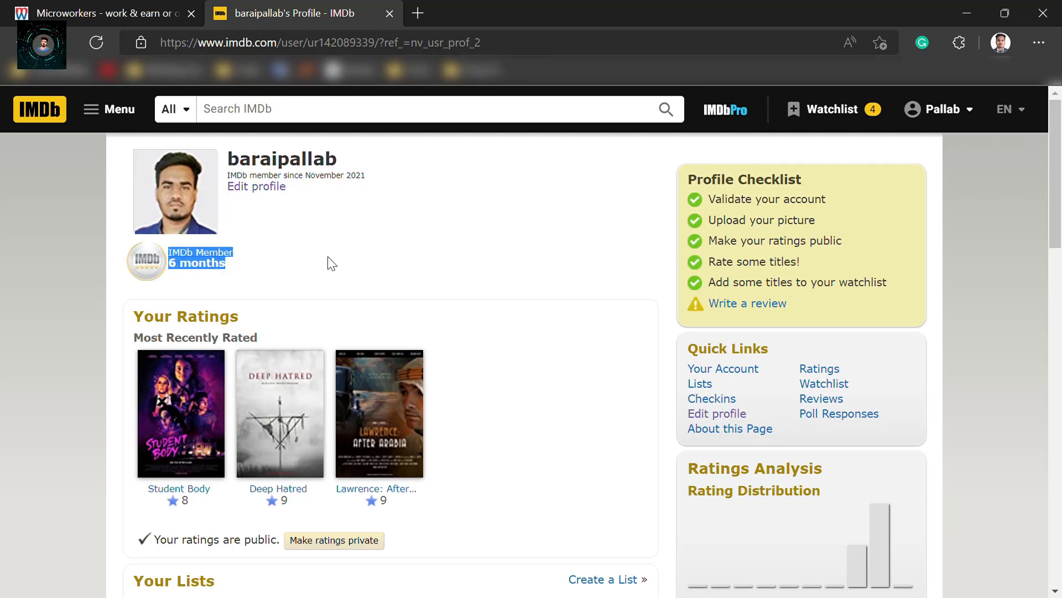
pyautogui.click(288, 256)
pyautogui.scroll(-1, 299, 299)
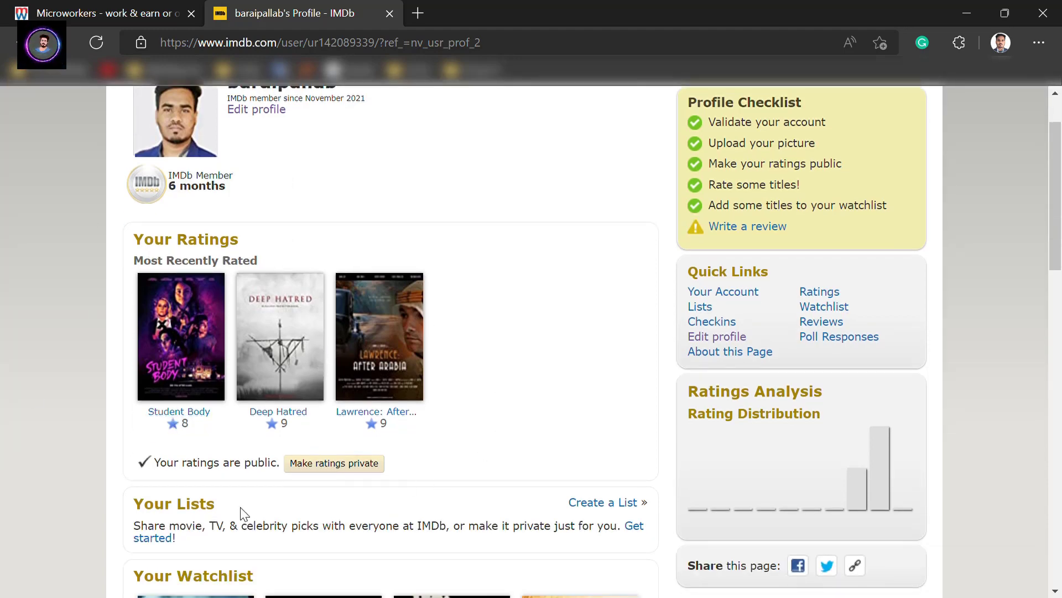
pyautogui.scroll(1, 354, 359)
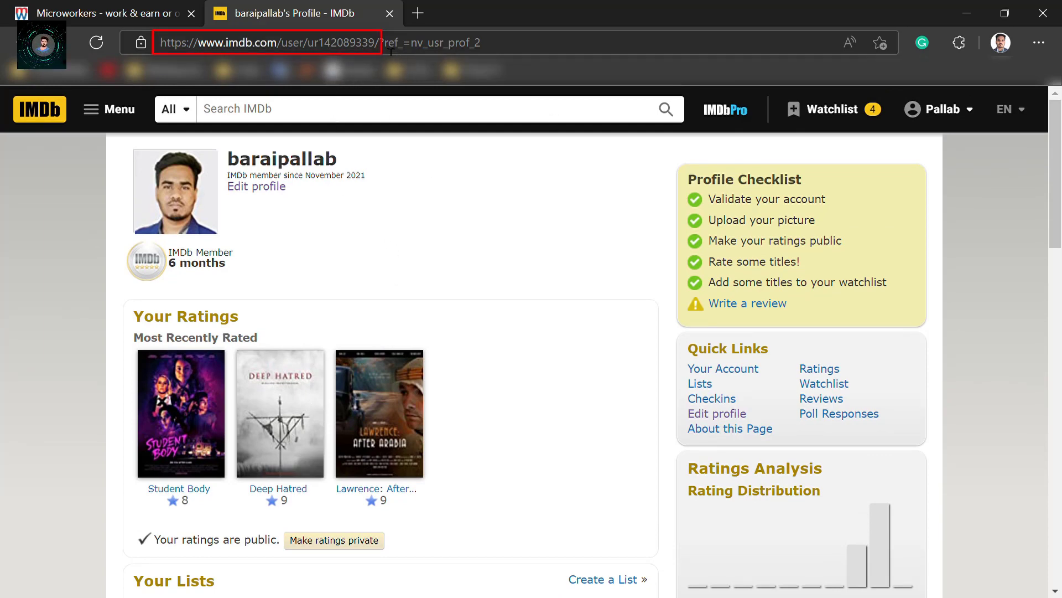
# Step: Select the IMDb profile link in the address, from its start through the user ID, without the ref parameter
pyautogui.moveTo(381, 49); pyautogui.dragTo(113, 50)
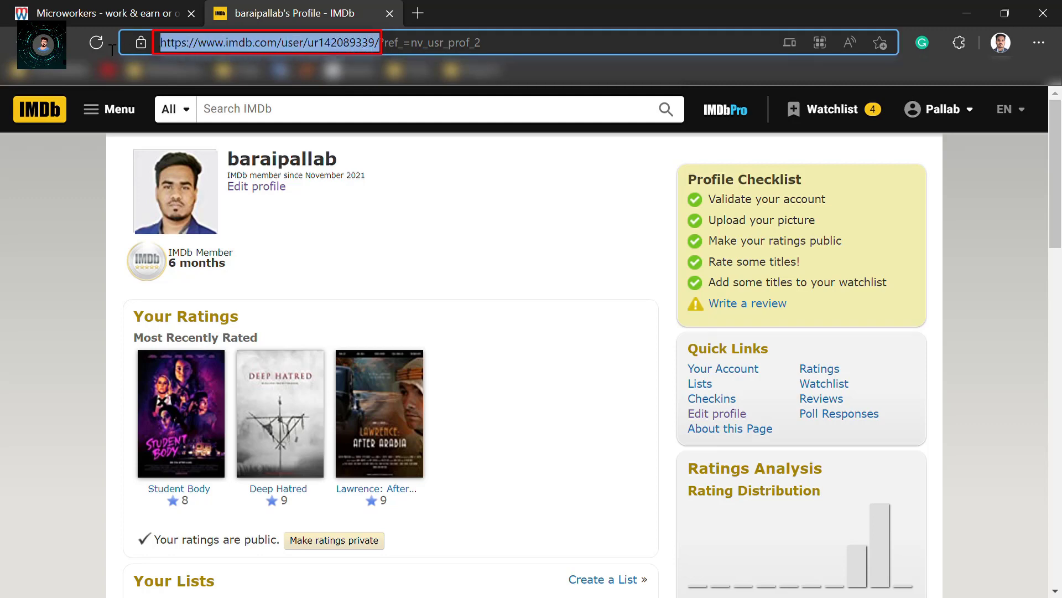
pyautogui.click(506, 46)
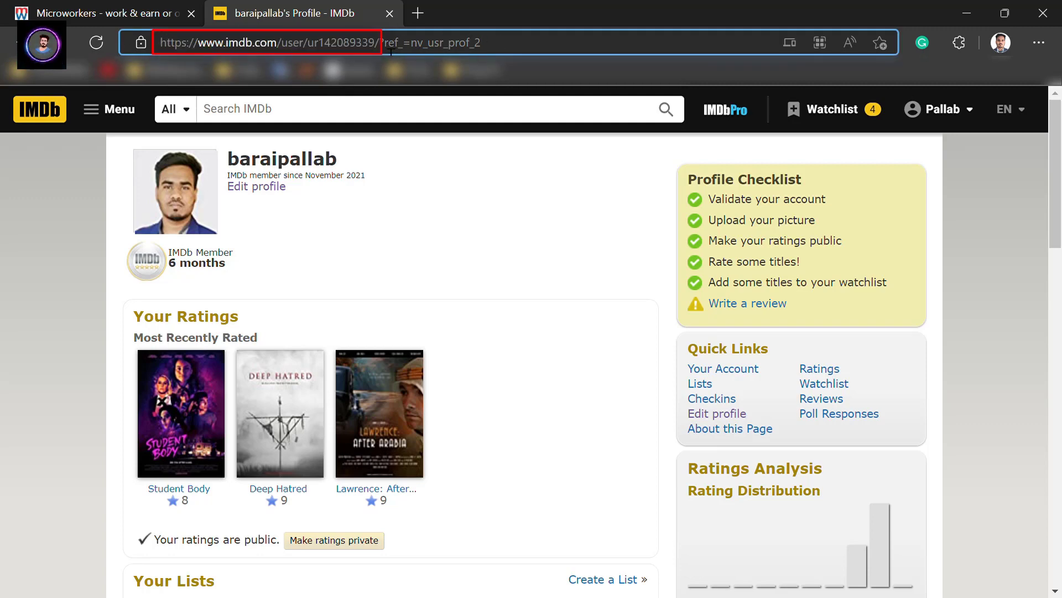
pyautogui.moveTo(385, 48); pyautogui.dragTo(160, 45)
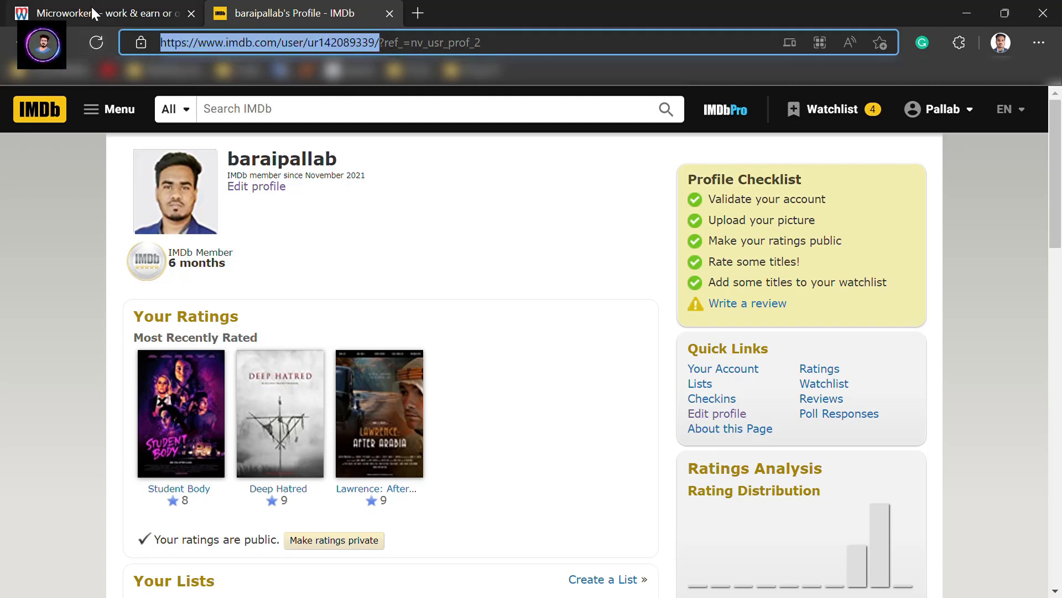
# Step: Switch back to Microworkers and highlight the submitted IMDb profile link and the account screenshot proof in the job details
pyautogui.click(83, 13)
pyautogui.scroll(-3, 385, 349)
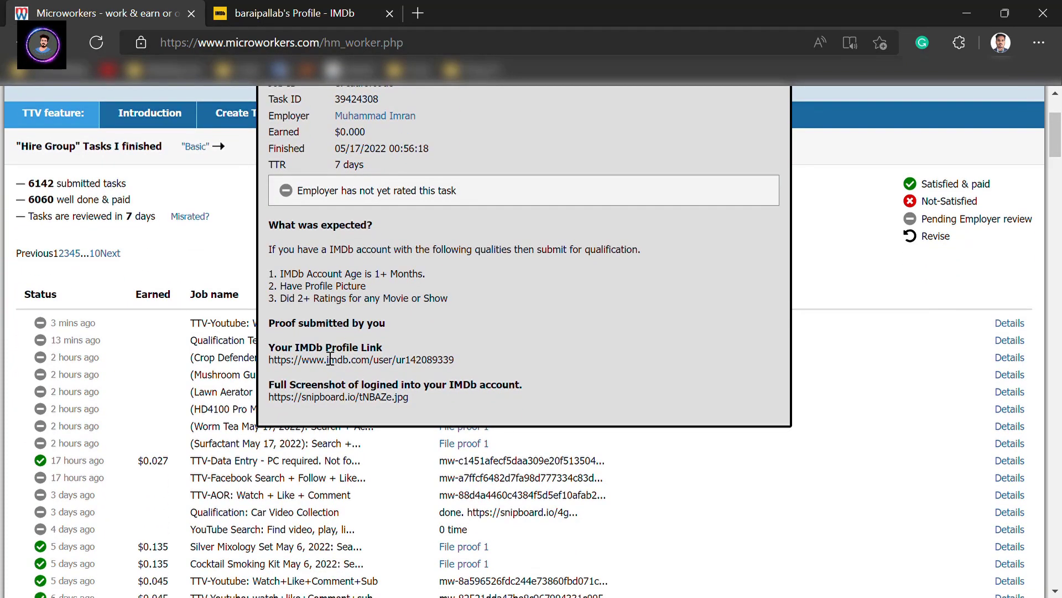
pyautogui.moveTo(474, 357); pyautogui.dragTo(279, 356)
pyautogui.click(448, 330)
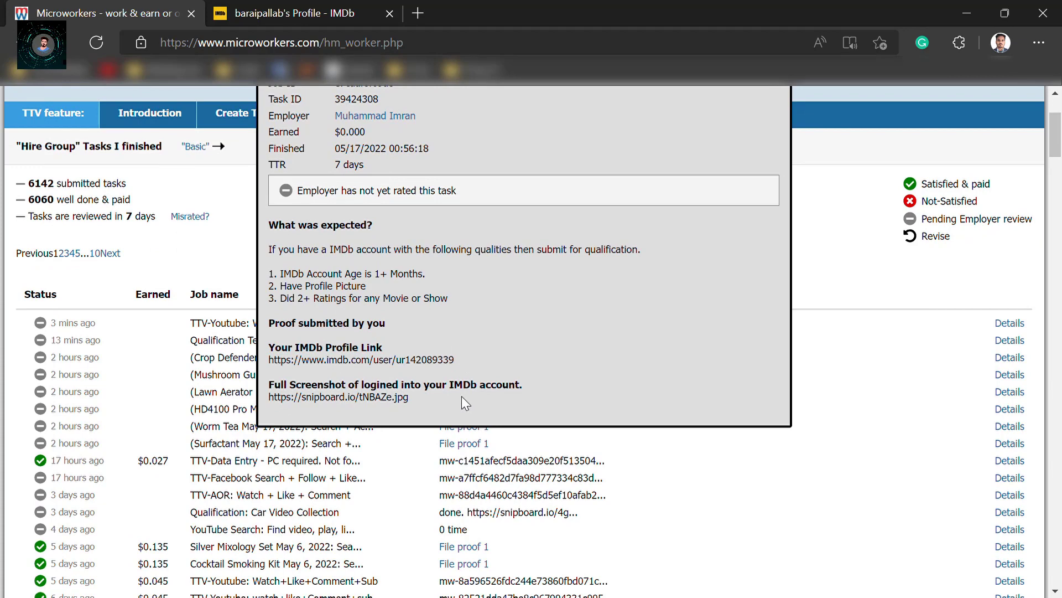
pyautogui.moveTo(449, 393); pyautogui.dragTo(266, 383)
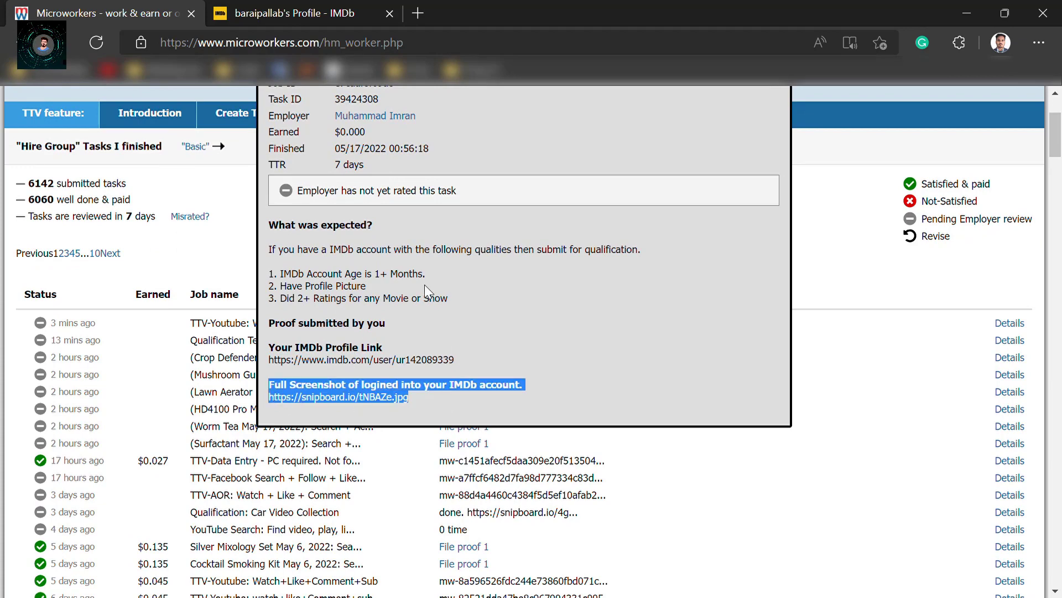
# Step: Show the account options on the IMDb profile page, then open snipboard.io in a new browser tab
pyautogui.click(293, 13)
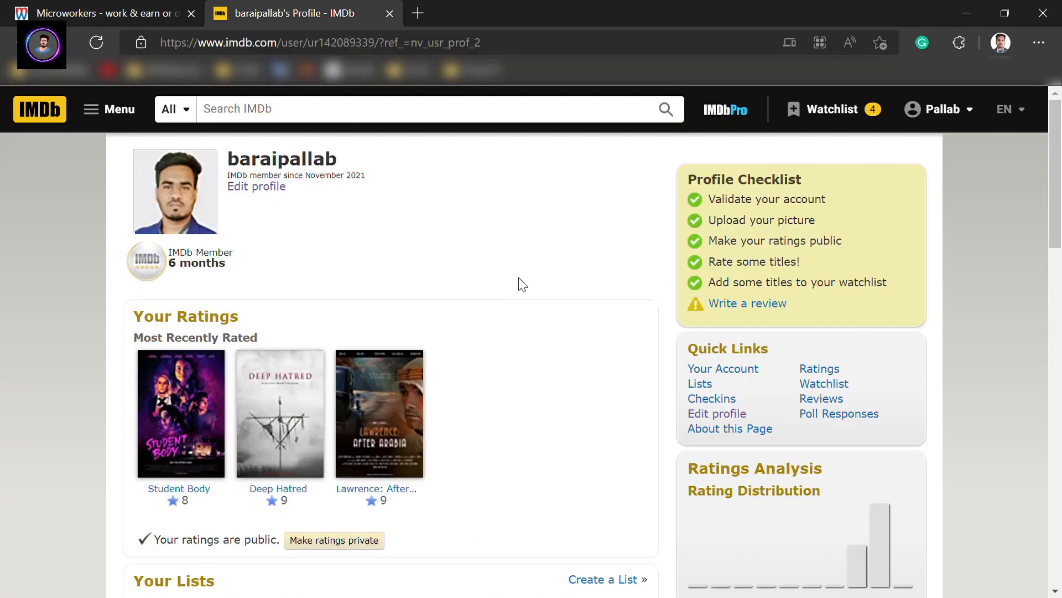
pyautogui.click(972, 119)
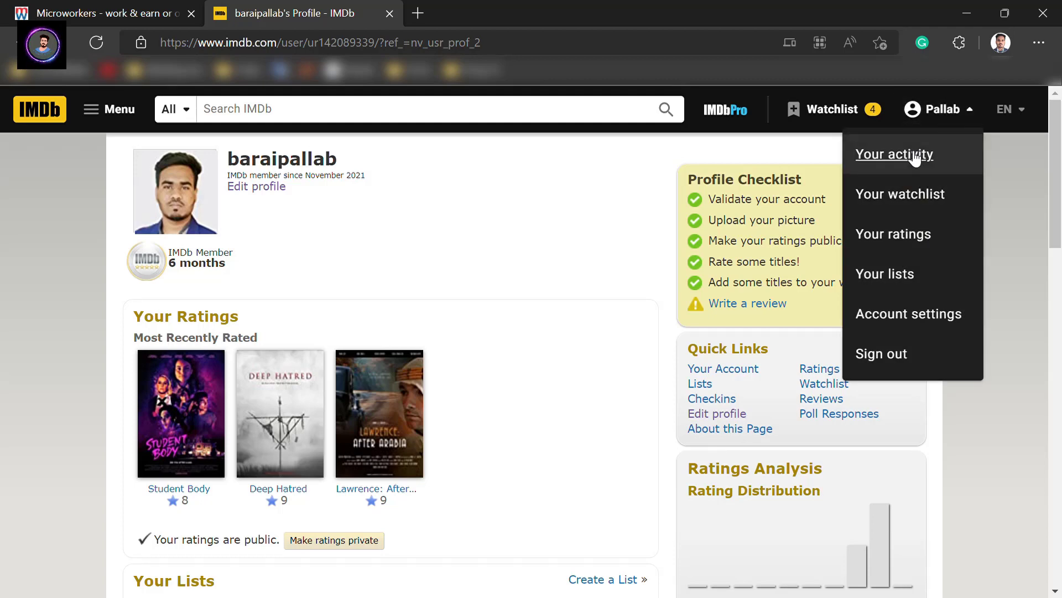
pyautogui.click(601, 193)
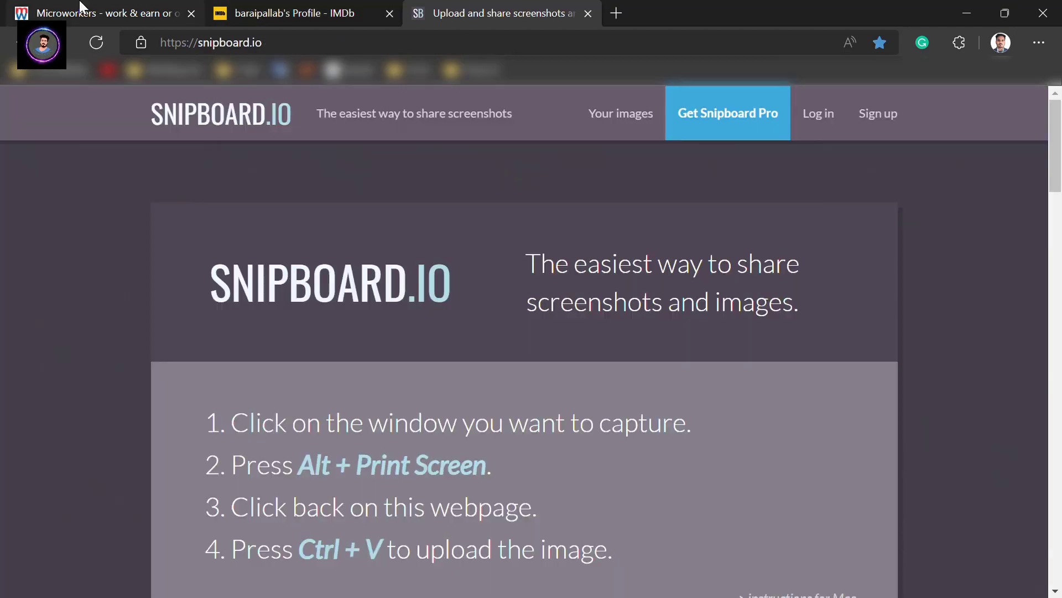
# Step: Return to Microworkers and highlight the submitted snipboard.io screenshot link in the IMDb job details
pyautogui.click(80, 7)
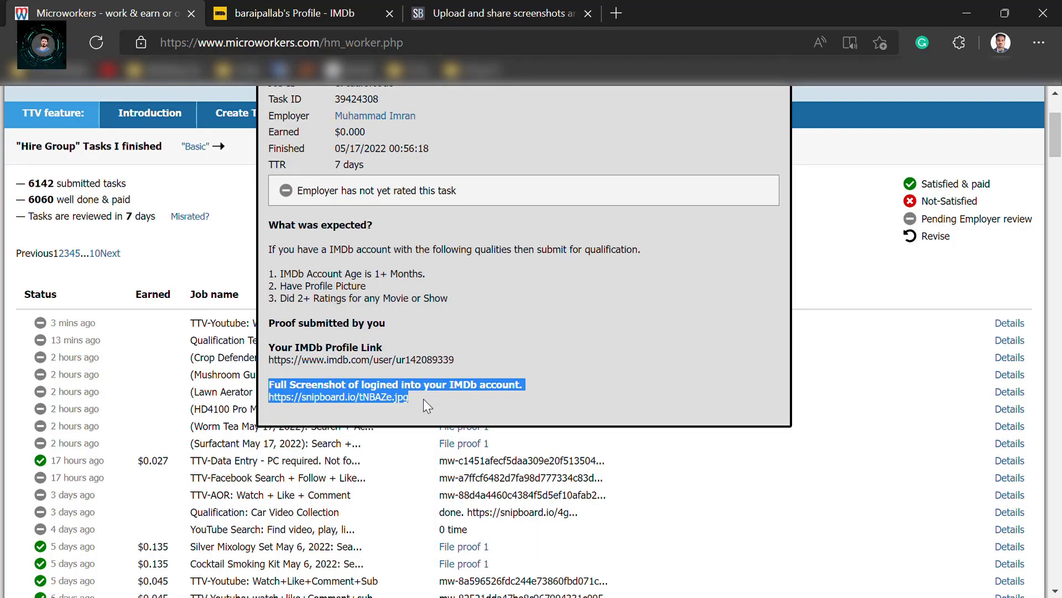
pyautogui.moveTo(423, 400); pyautogui.dragTo(265, 410)
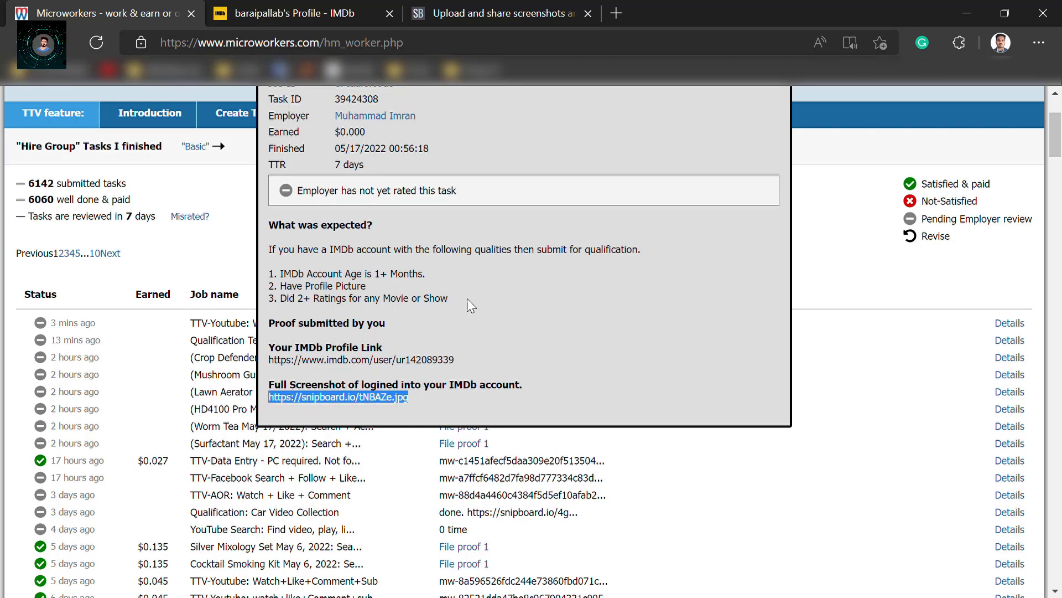
pyautogui.scroll(3, 471, 297)
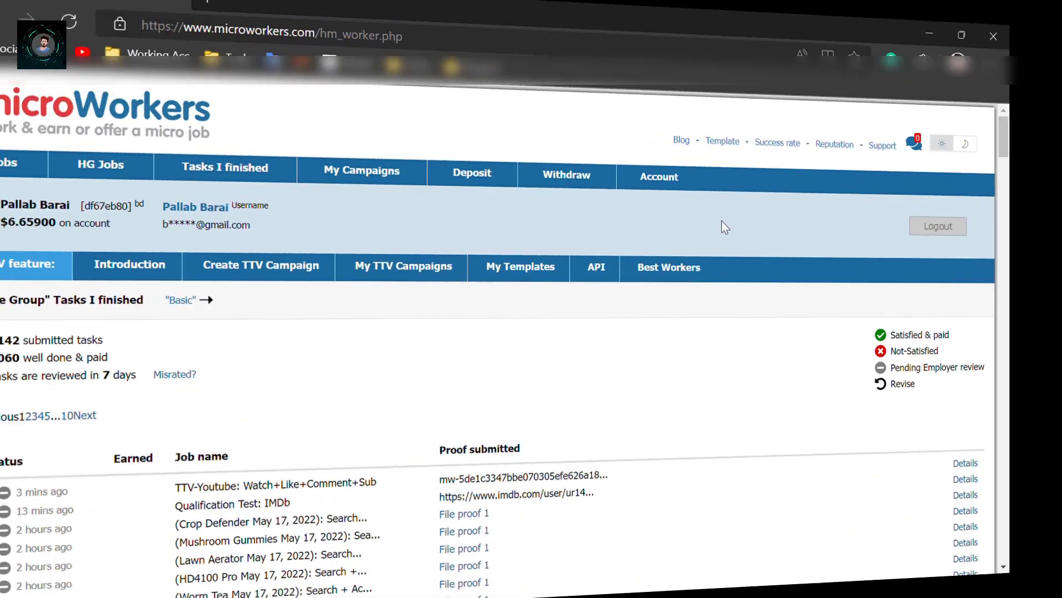
# Step: Open the details of the "Qualification: Car Video Collection" task and read its description, payment and submitted proof
pyautogui.scroll(-3, 725, 227)
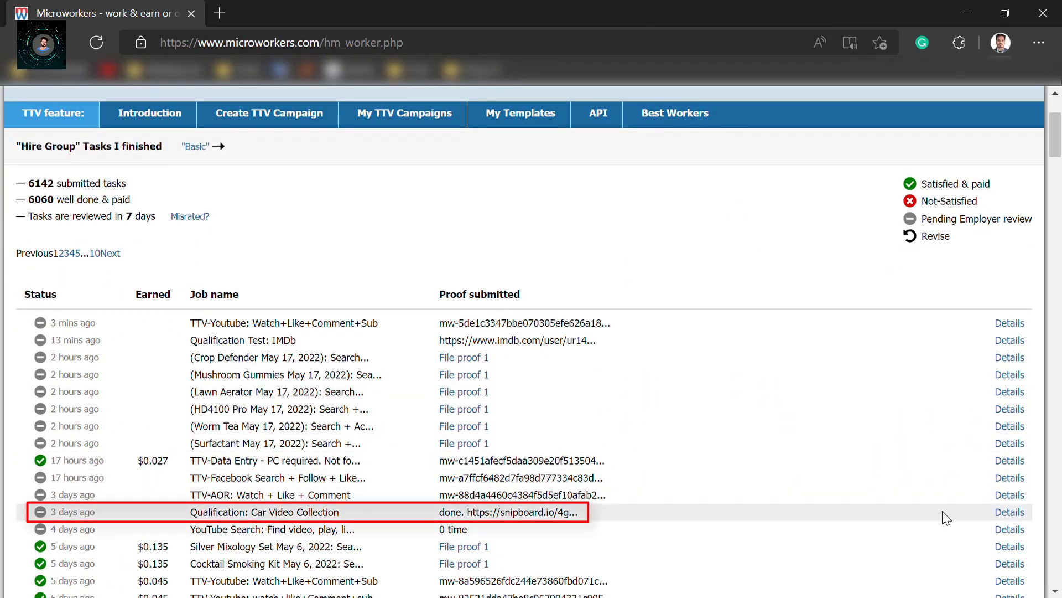
pyautogui.click(1010, 512)
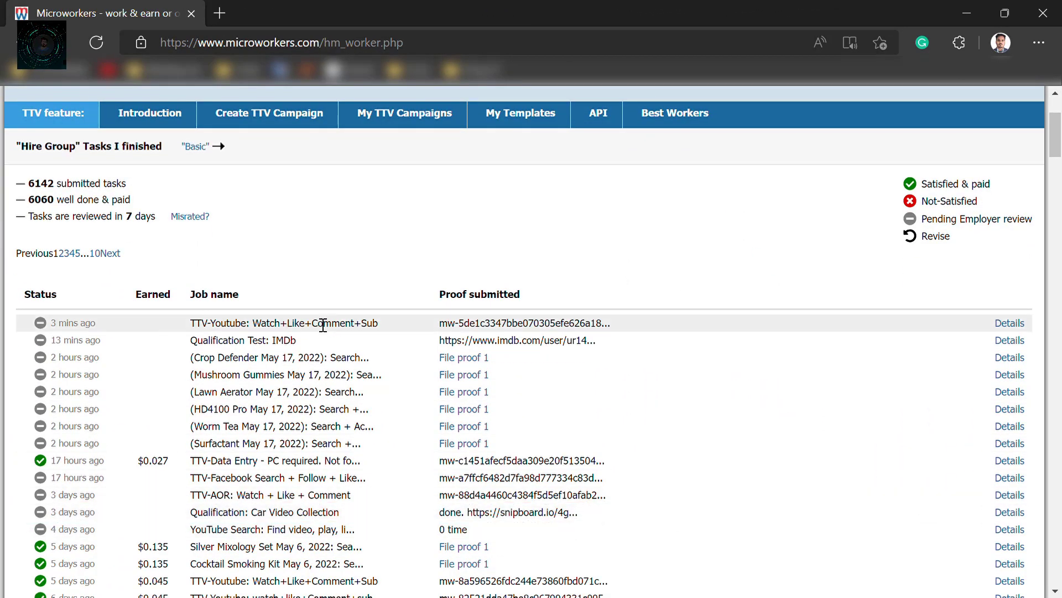
pyautogui.scroll(-3, 367, 317)
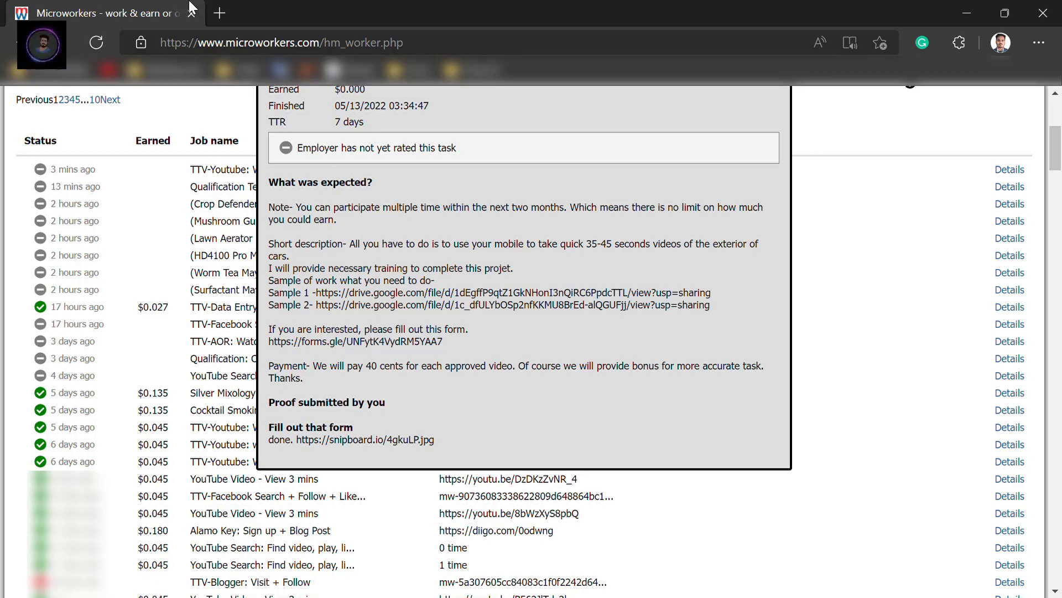
pyautogui.scroll(4, 370, 229)
pyautogui.scroll(-1, 510, 327)
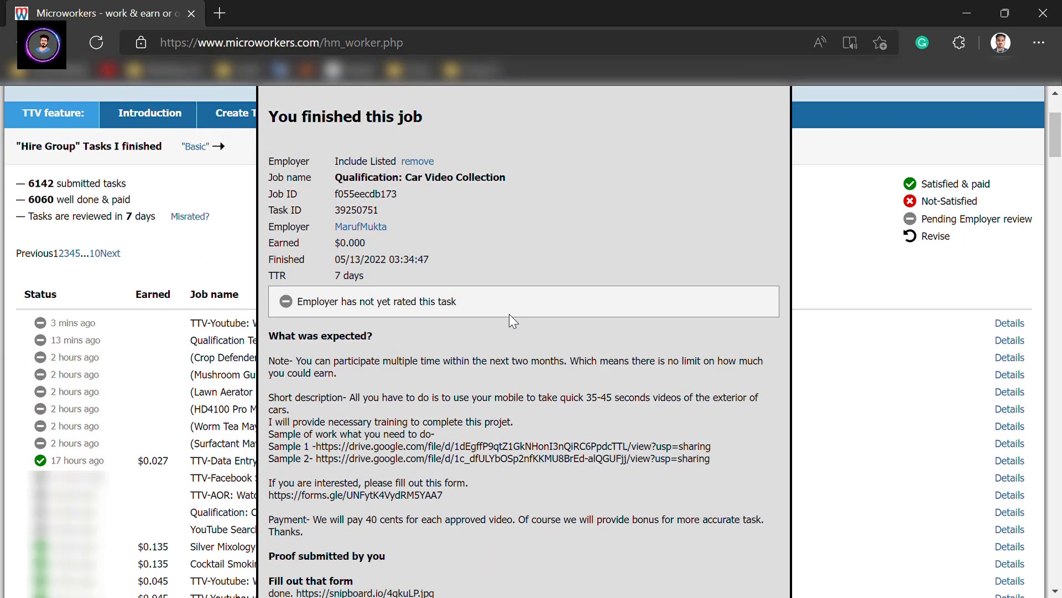
pyautogui.scroll(-3, 509, 314)
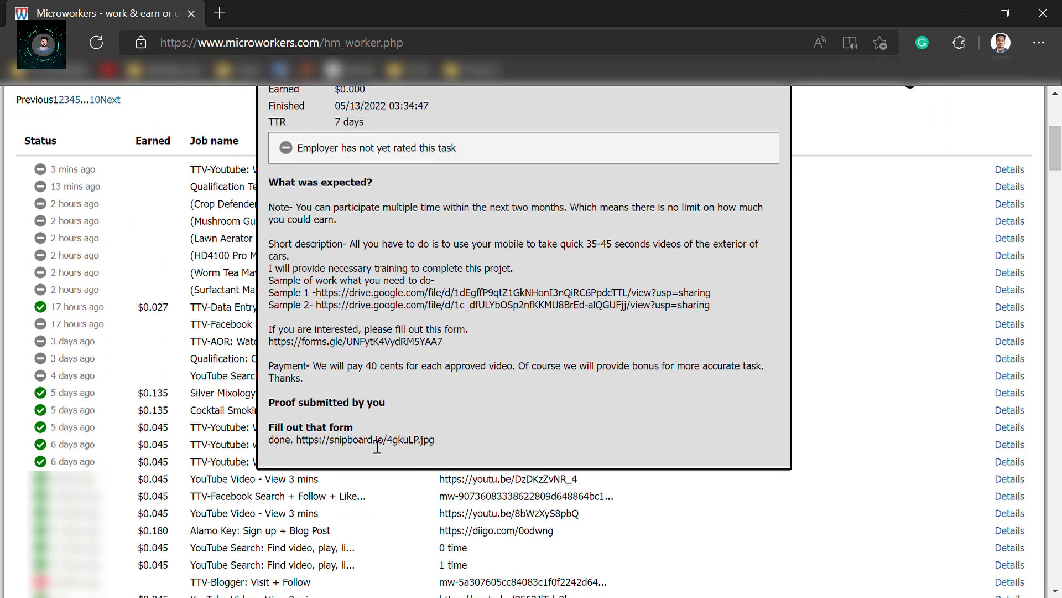
# Step: Highlight the submitted snipboard.io proof line in the "Qualification: Car Video Collection" job details, then clear the selection
pyautogui.moveTo(459, 447); pyautogui.dragTo(242, 444)
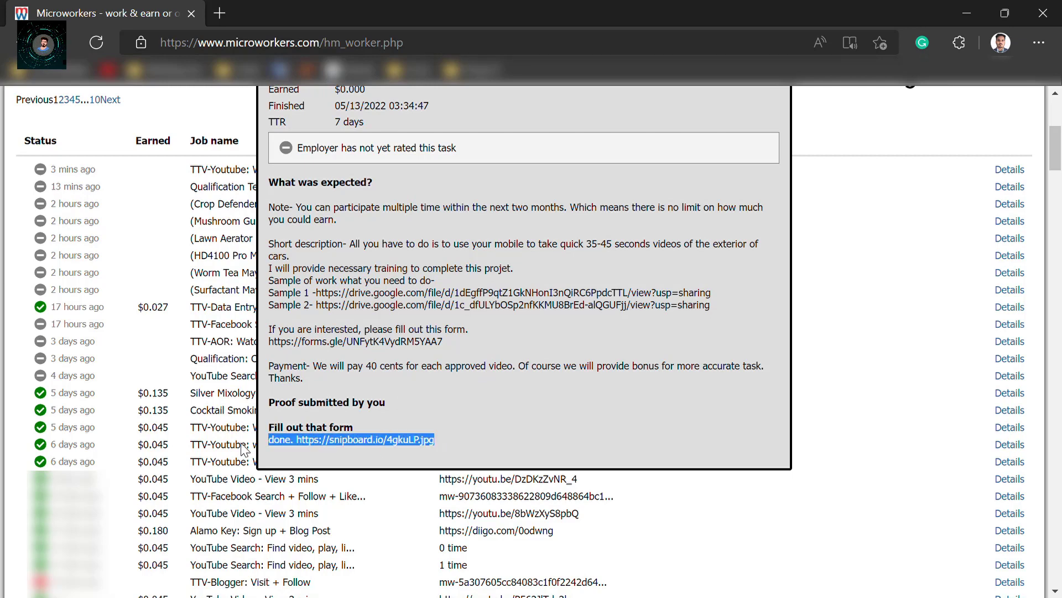
pyautogui.click(447, 409)
pyautogui.scroll(3, 446, 410)
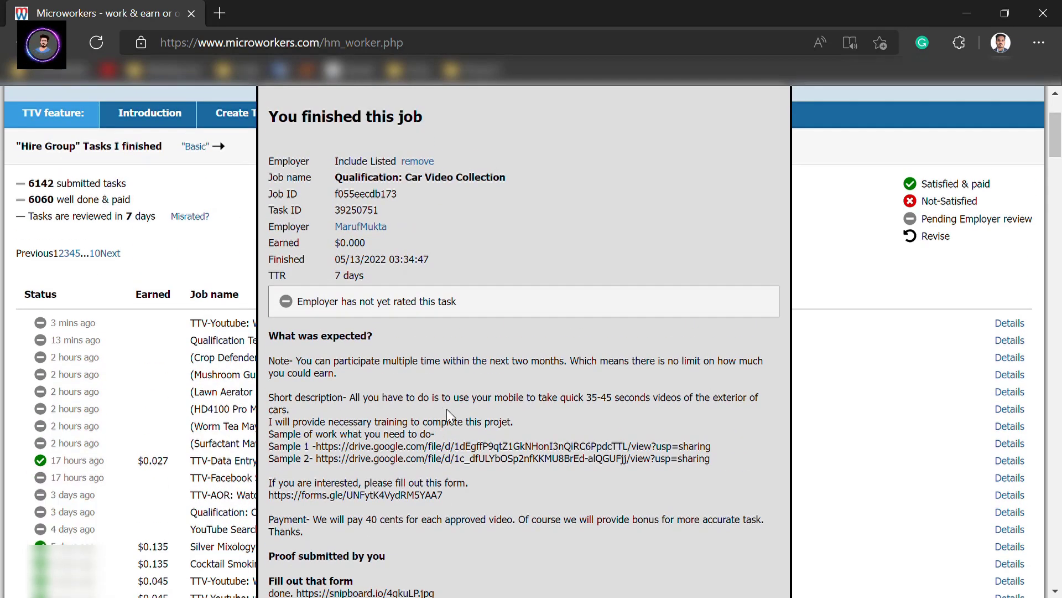
# Step: Highlight the forms.gle link in the Car Video Collection job requirements and open the form in a new browser tab
pyautogui.scroll(-1, 447, 408)
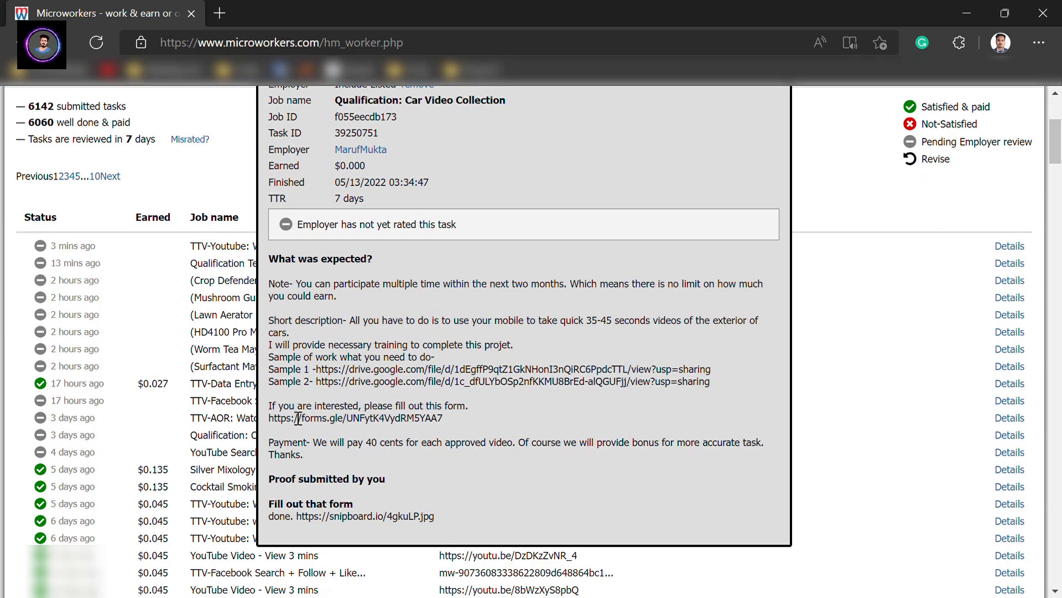
pyautogui.moveTo(457, 424); pyautogui.dragTo(206, 426)
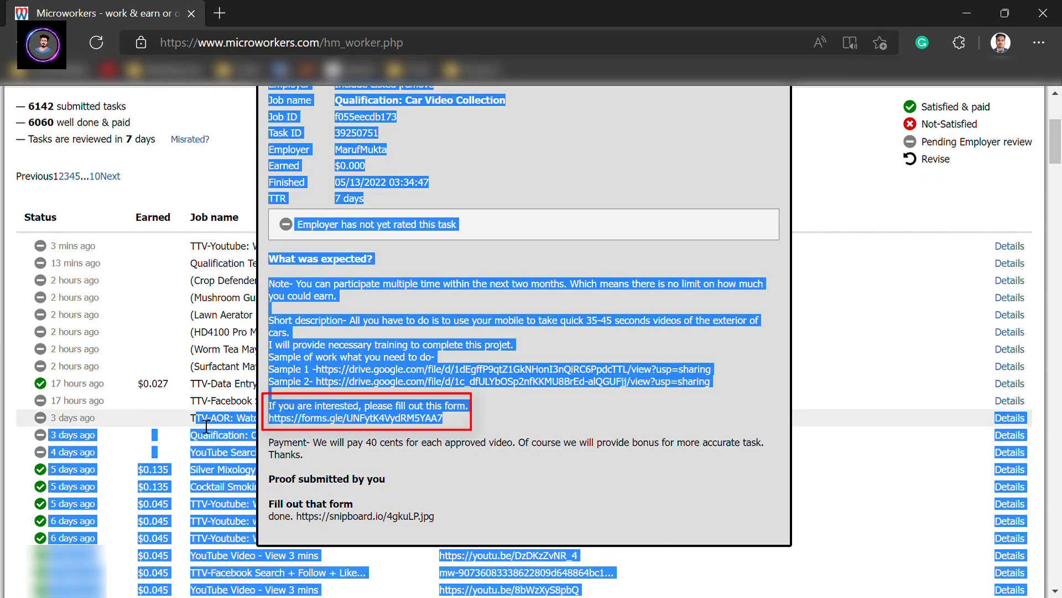
pyautogui.click(446, 434)
pyautogui.moveTo(453, 421); pyautogui.dragTo(289, 419)
pyautogui.click(289, 419)
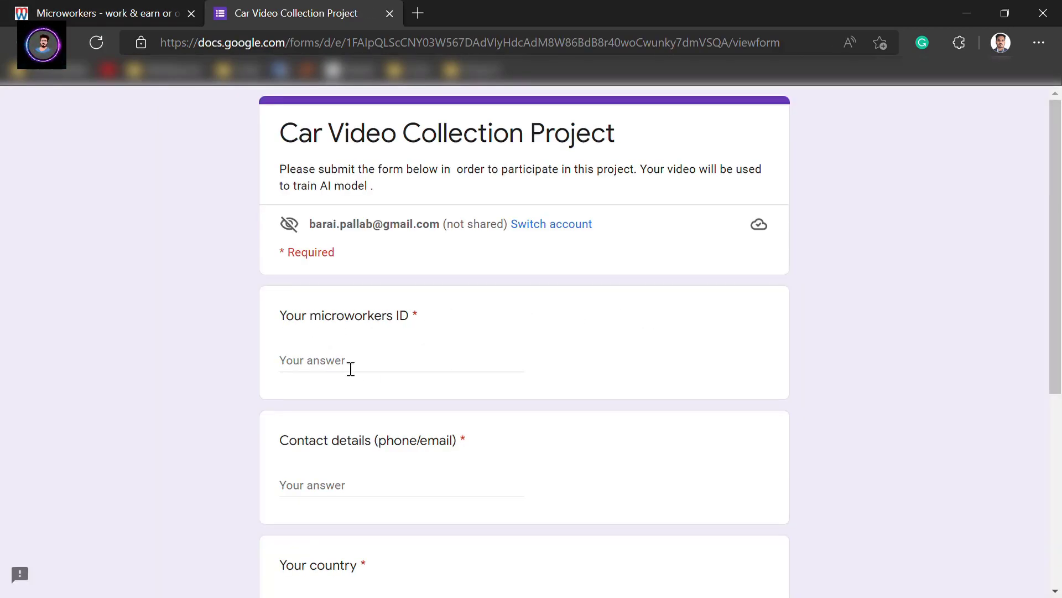
# Step: Switch to Microworkers, highlight the worker ID beside the account name, and return to the Car Video Collection Project form
pyautogui.click(163, 12)
pyautogui.scroll(5, 410, 332)
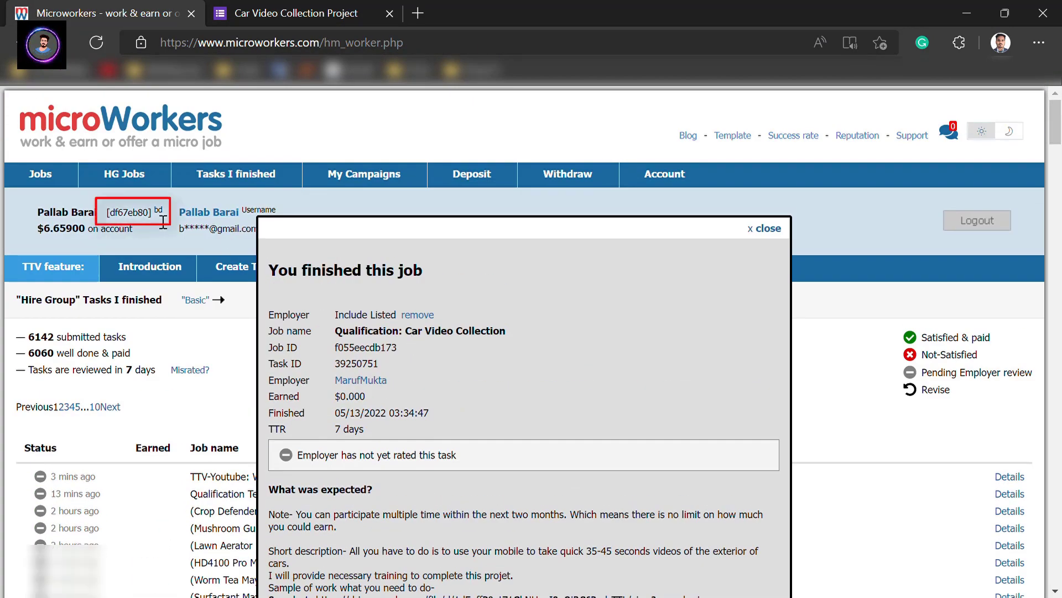
pyautogui.doubleClick(130, 212)
pyautogui.click(290, 13)
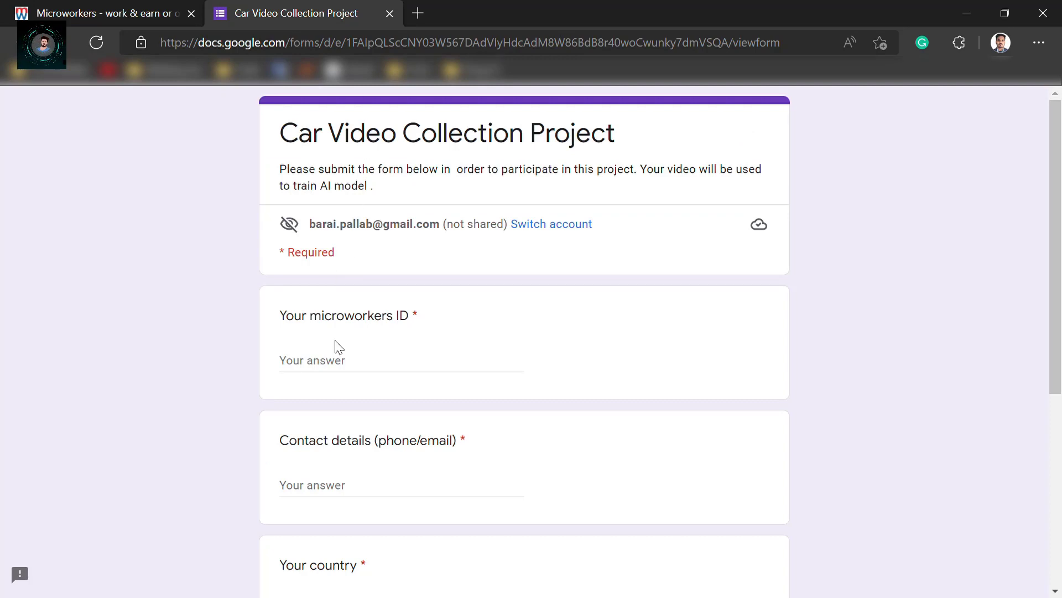
# Step: Review the form's questions on Microworkers ID, contact details, country and project questions without filling them in
pyautogui.scroll(-3, 401, 336)
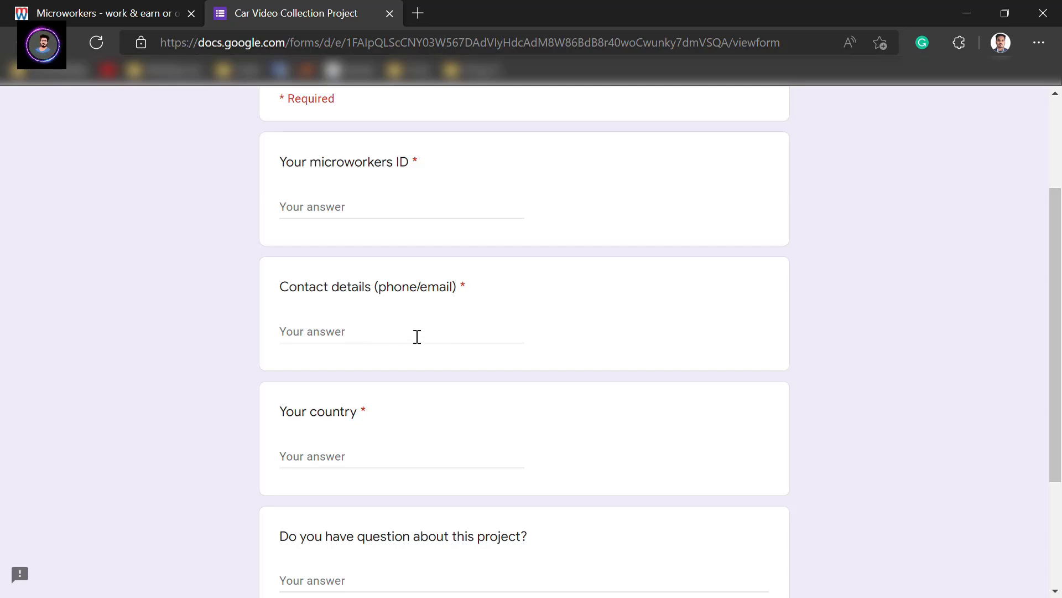
pyautogui.scroll(-3, 417, 336)
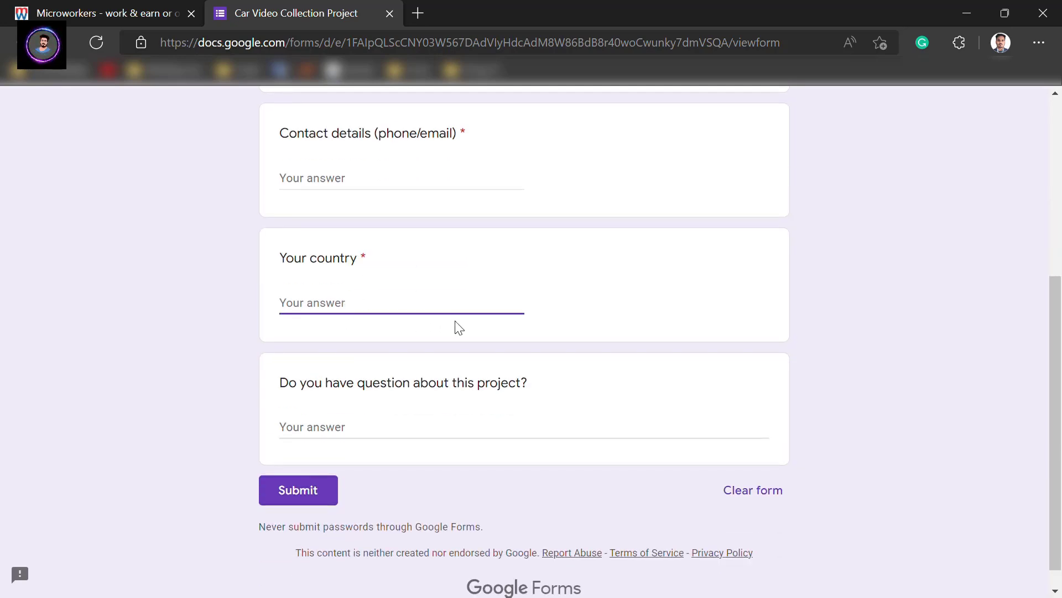
pyautogui.click(587, 313)
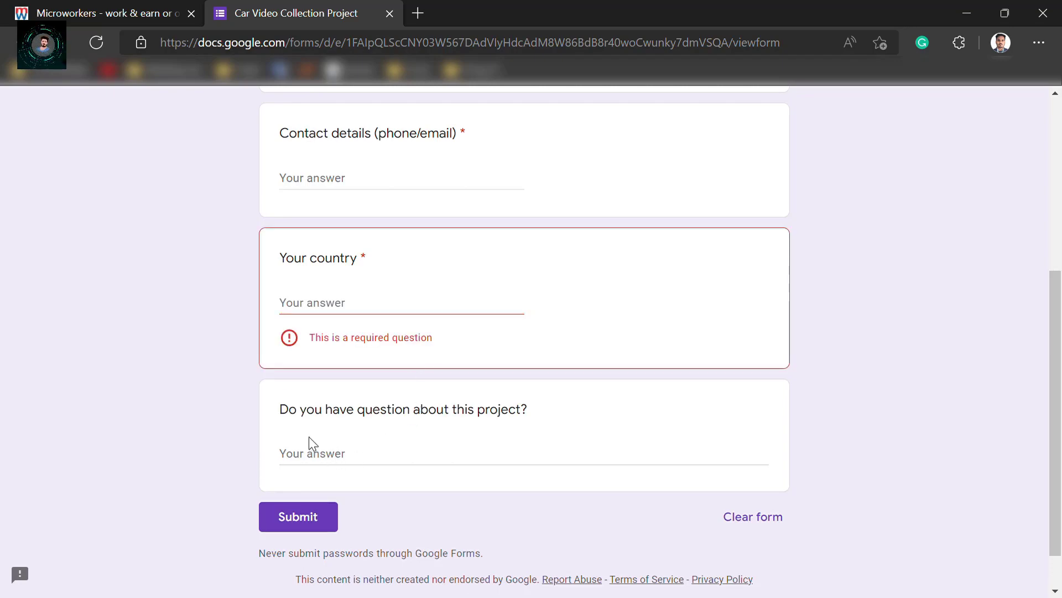
pyautogui.scroll(2, 435, 327)
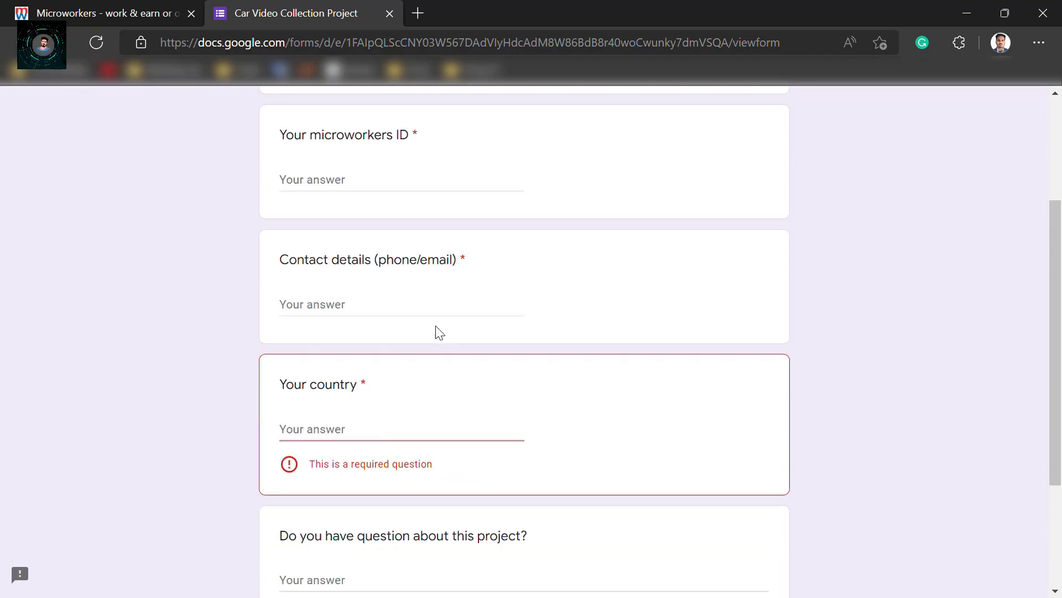
pyautogui.scroll(2, 437, 332)
# Step: Return to the Microworkers job details and open the submitted snipboard.io screenshot link in a new browser tab
pyautogui.hotkey('ctrl', 'Tab')
pyautogui.scroll(-5, 427, 407)
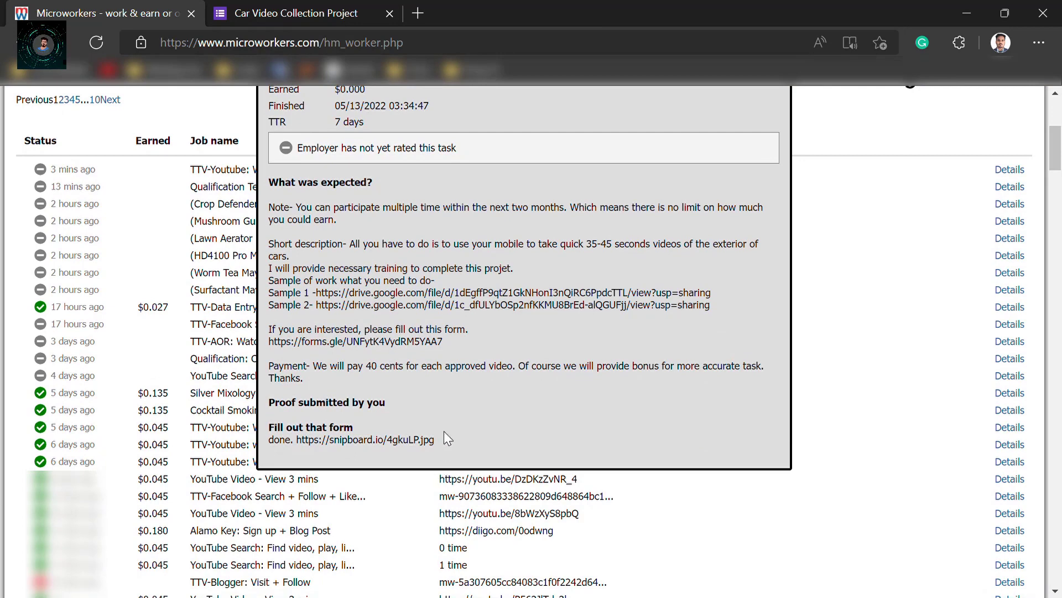
pyautogui.click(427, 439)
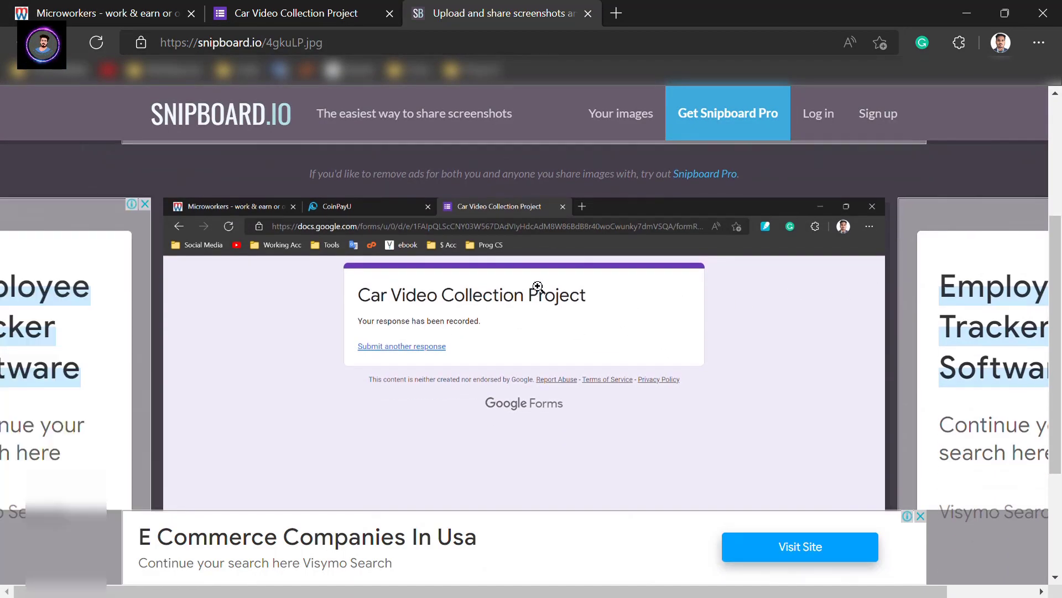
# Step: Switch back to Microworkers, highlight the snipboard.io link in the submitted proof again, and return to the start of the job details
pyautogui.click(70, 7)
pyautogui.click(438, 442)
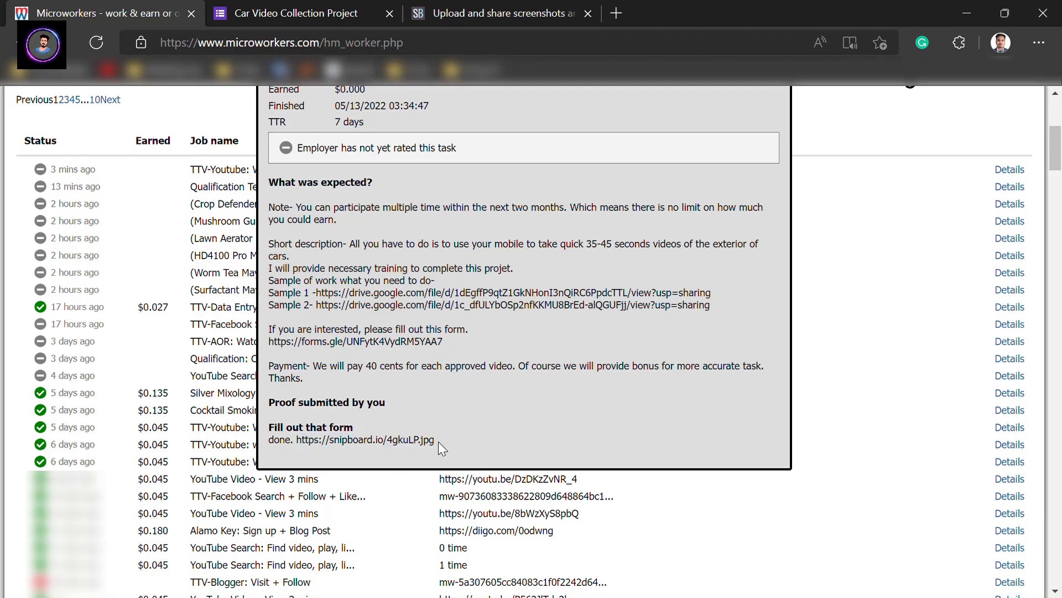
pyautogui.moveTo(443, 448); pyautogui.dragTo(295, 440)
pyautogui.click(463, 435)
pyautogui.scroll(5, 550, 383)
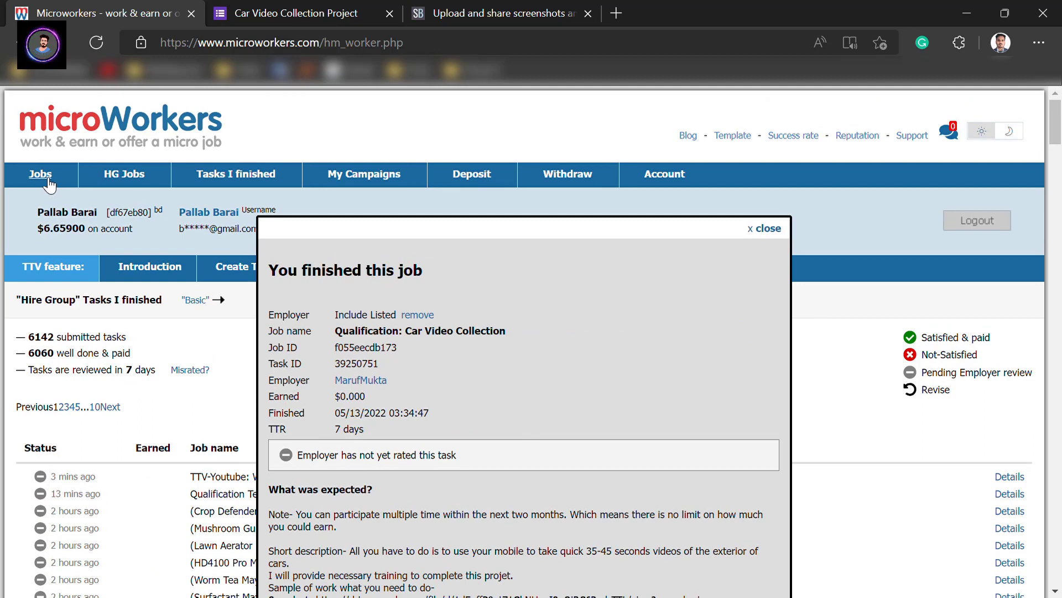